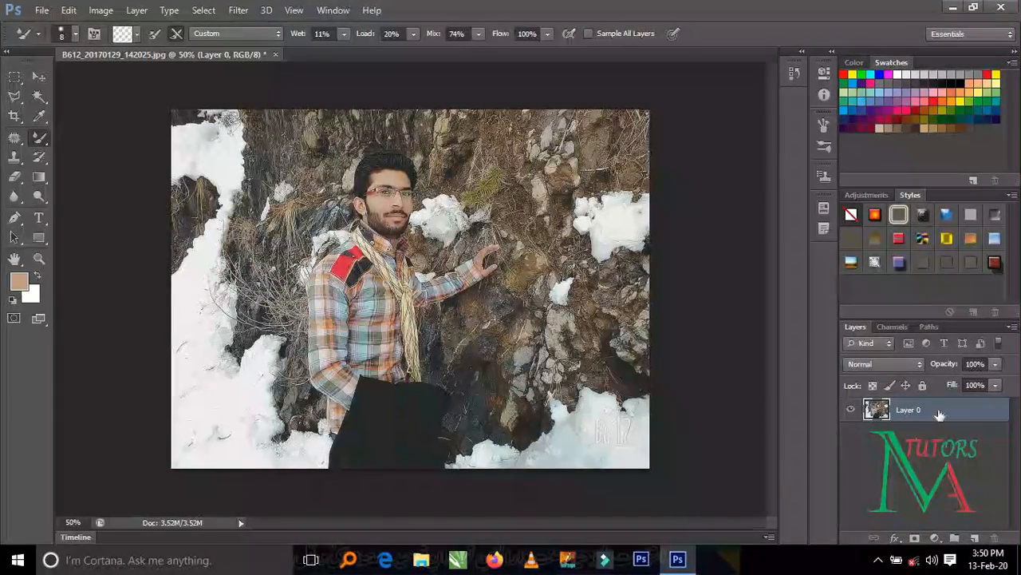
right_click(50, 139)
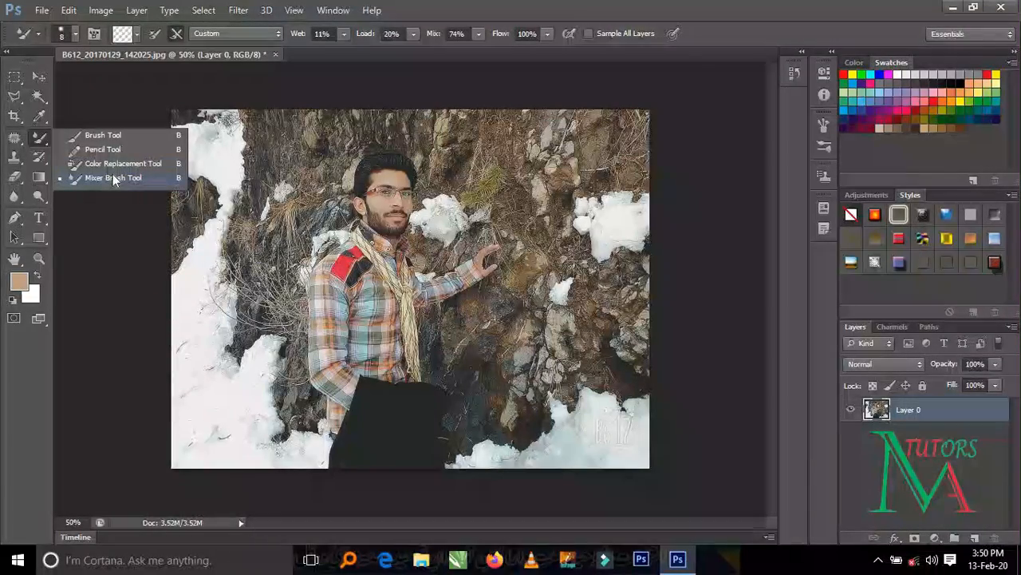
left_click(392, 15)
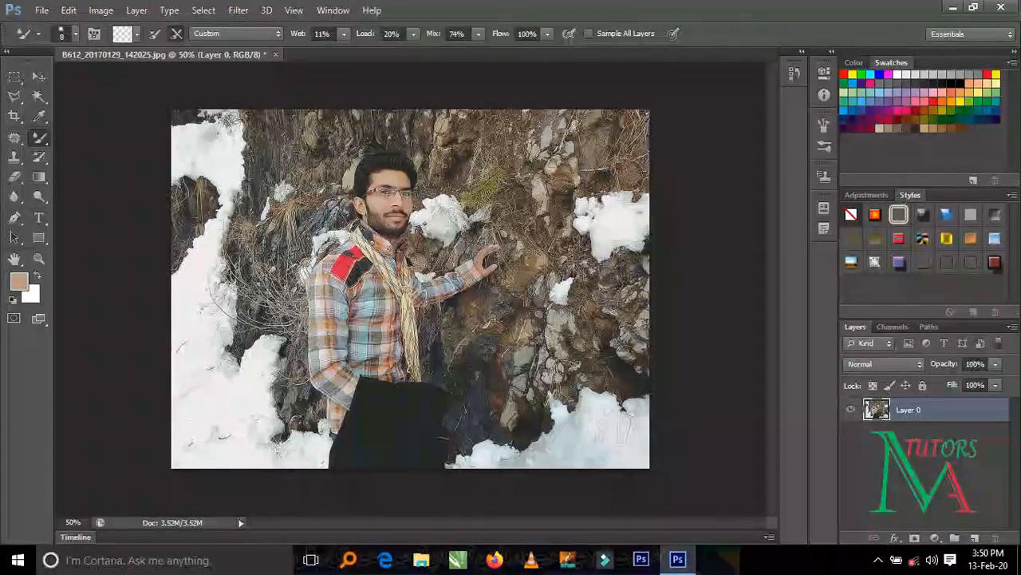
key("ctrl+z")
key("ctrl+z")
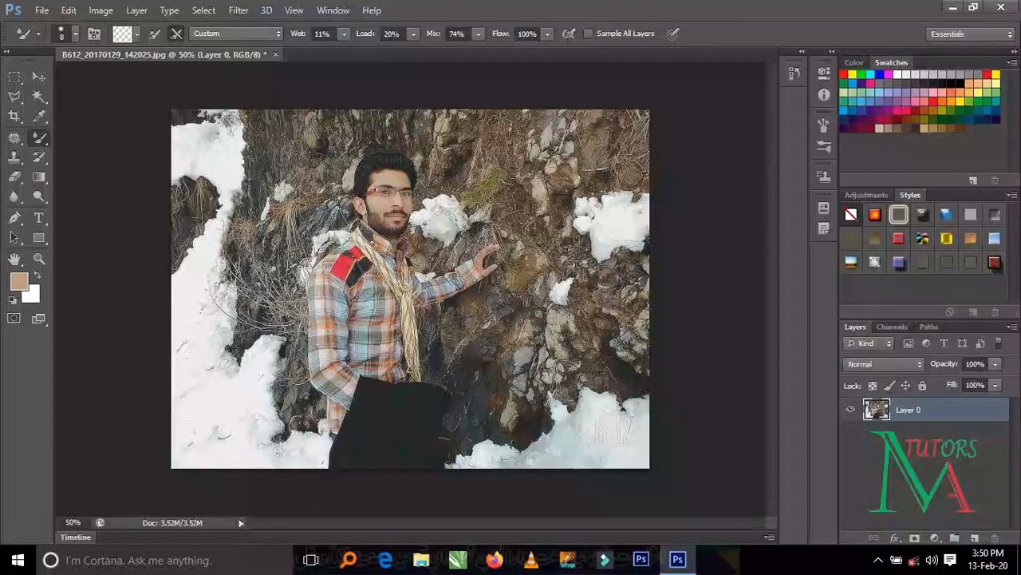
key("ctrl+z")
key("ctrl+z")
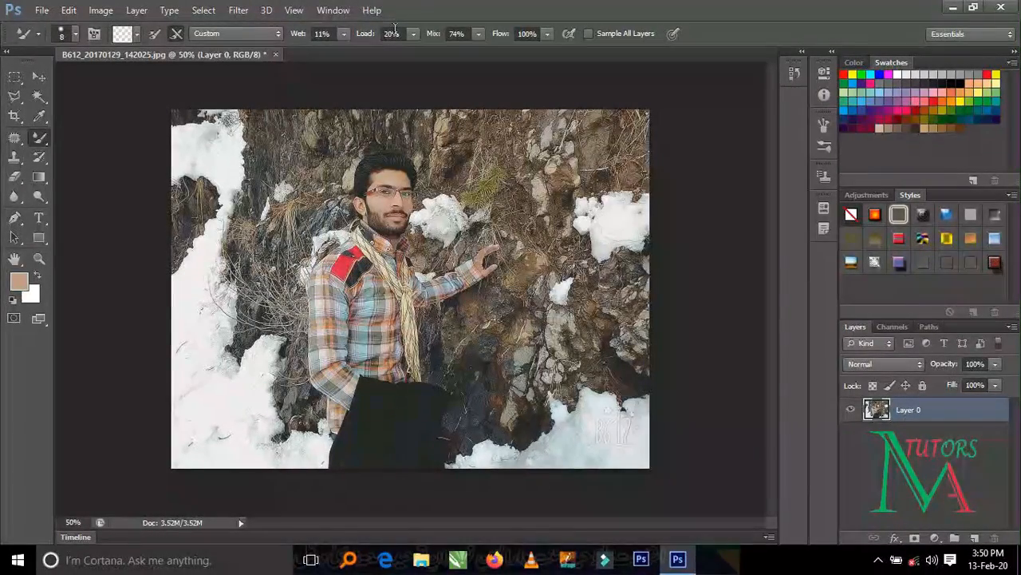
key("shift+b")
key("shift+b")
key("shift+b")
key("shift+b")
key("shift+b")
key("shift+b")
key("shift+b")
key("shift+b")
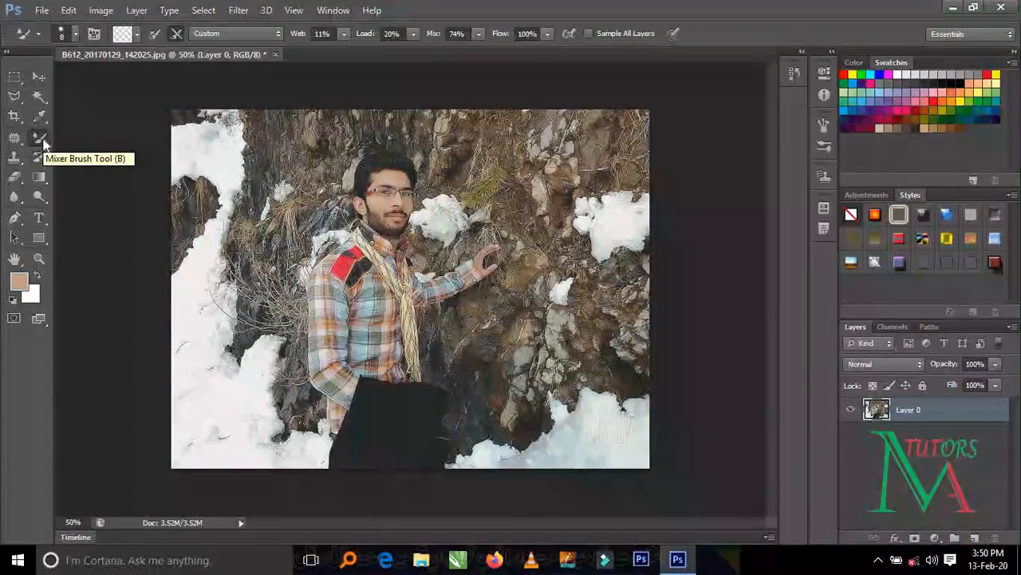
left_click(43, 141)
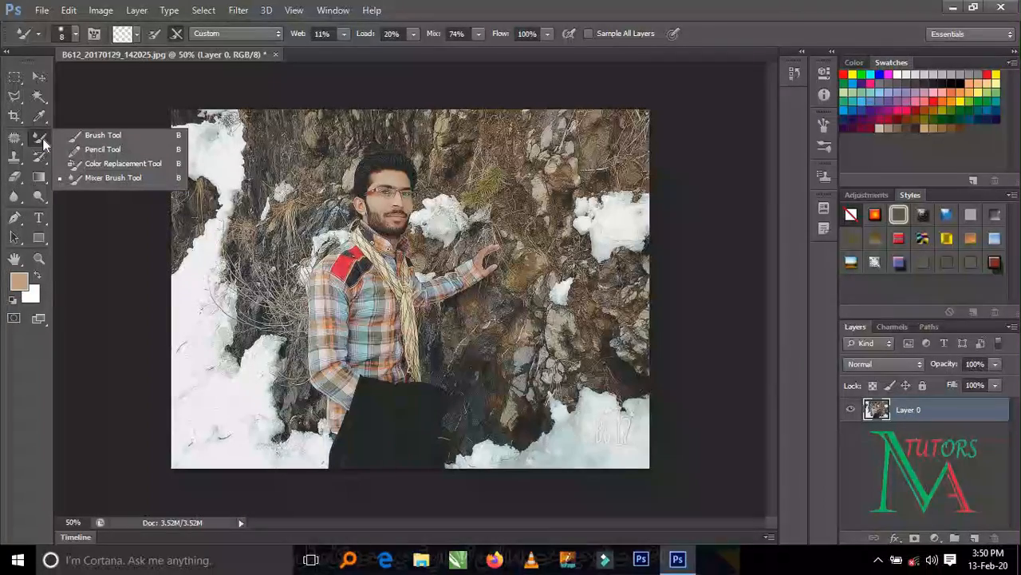
left_click(43, 143)
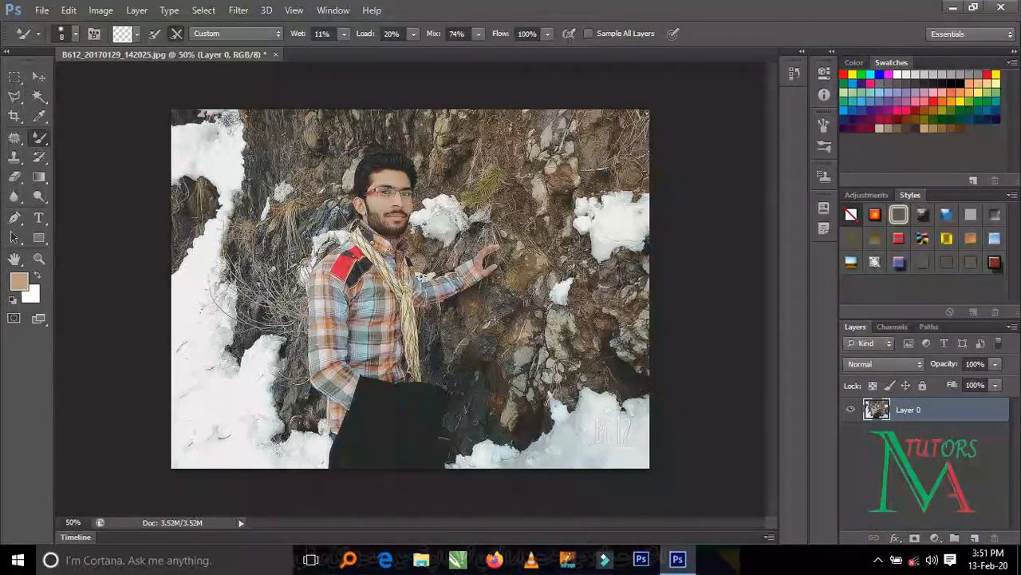
- Enlarge the man's face to 200% and activate the Mixer Brush tool
key("z")
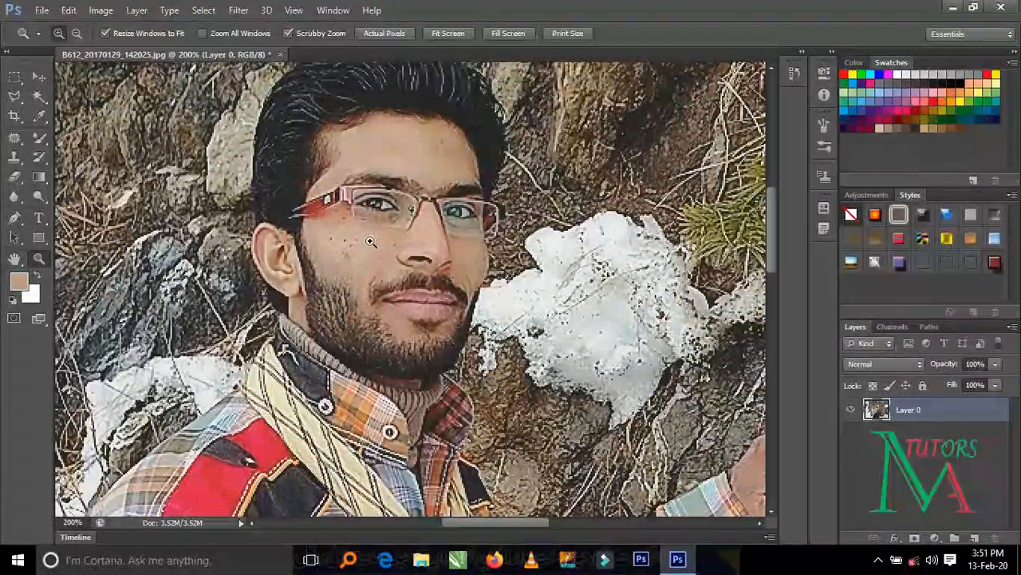
left_click(370, 241, "alt")
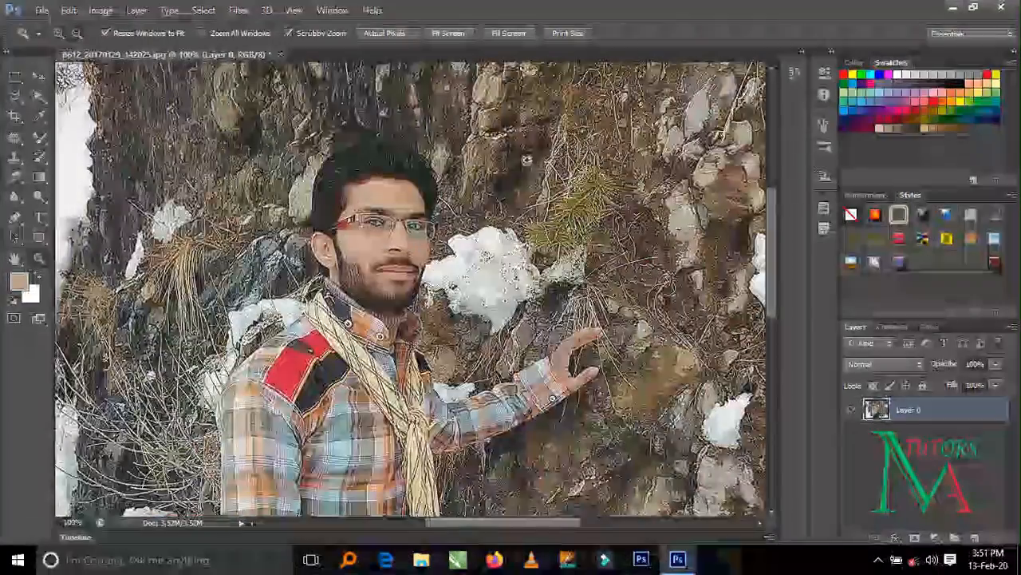
mouse_move(772, 273)
left_mouse_down()
mouse_move(786, 308)
mouse_move(791, 435)
mouse_move(784, 399)
mouse_move(795, 311)
mouse_move(782, 285)
left_mouse_up()
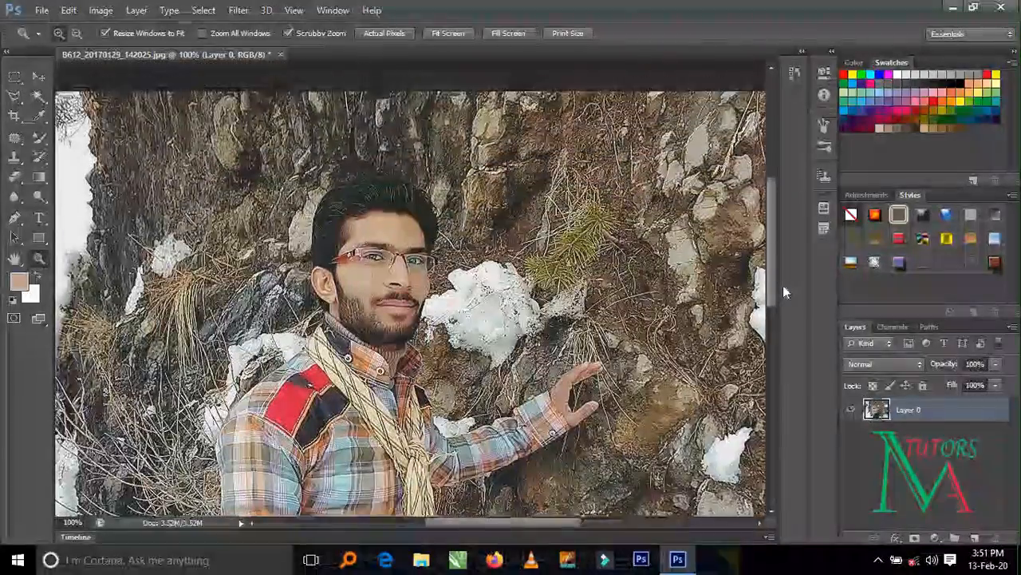
left_click(385, 257)
left_click(384, 262, "alt")
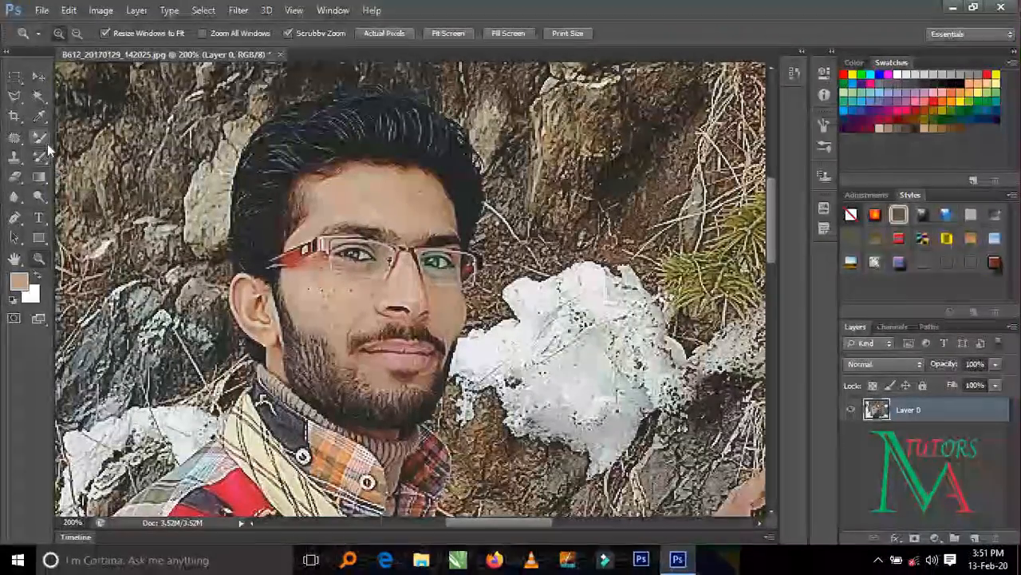
right_click(45, 142)
left_click_drag(98, 176, 107, 176)
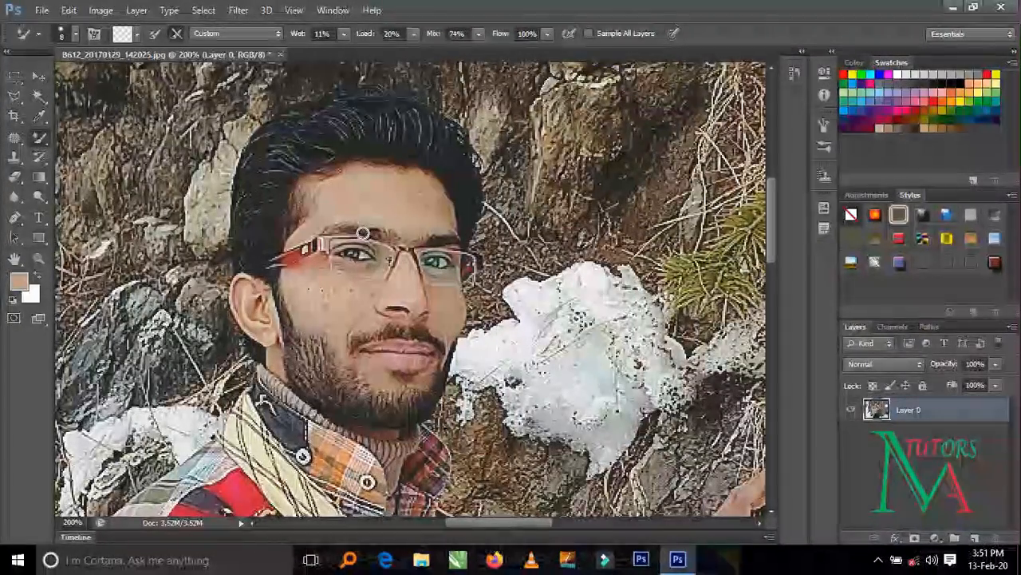
- Set the Mixer Brush size to 20 for working on the forehead skin
scroll(362, 233, "down", 1)
scroll(362, 234, "up", 1)
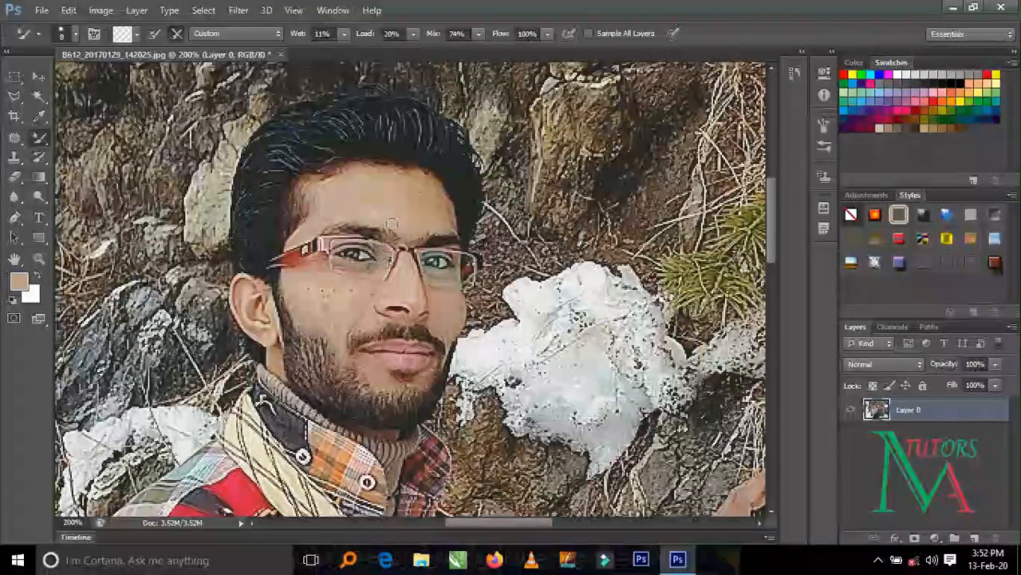
scroll(395, 191, "up", 1)
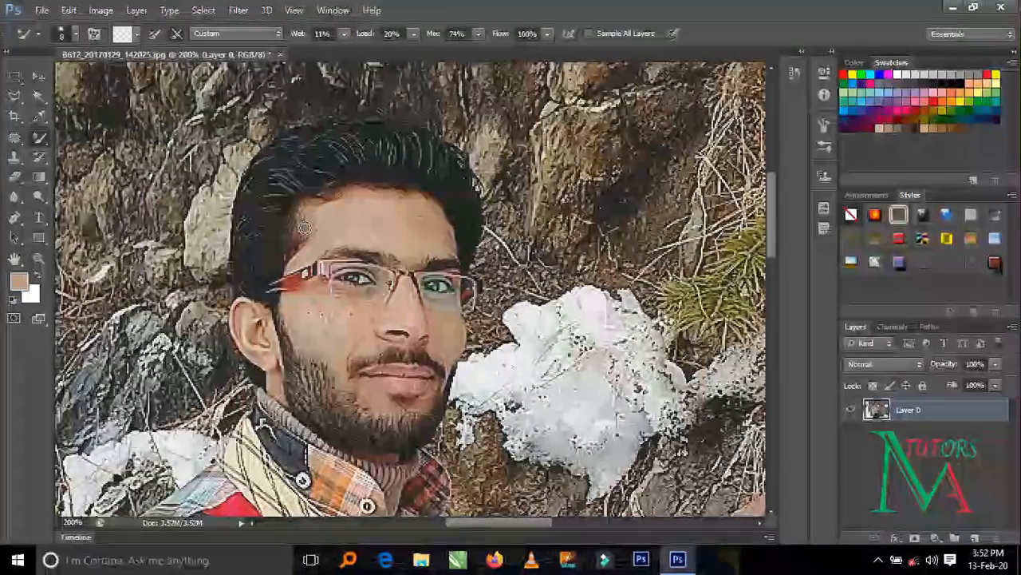
key("bracketright")
key("bracketright")
key("bracketright")
key("bracketright")
key("bracketright")
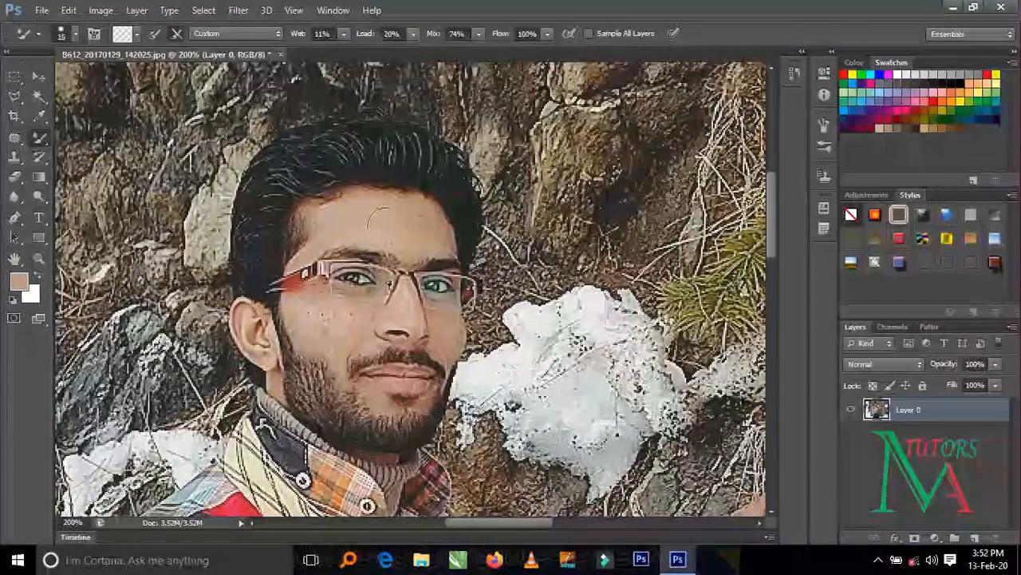
key("bracketleft")
key("bracketleft")
key("bracketleft")
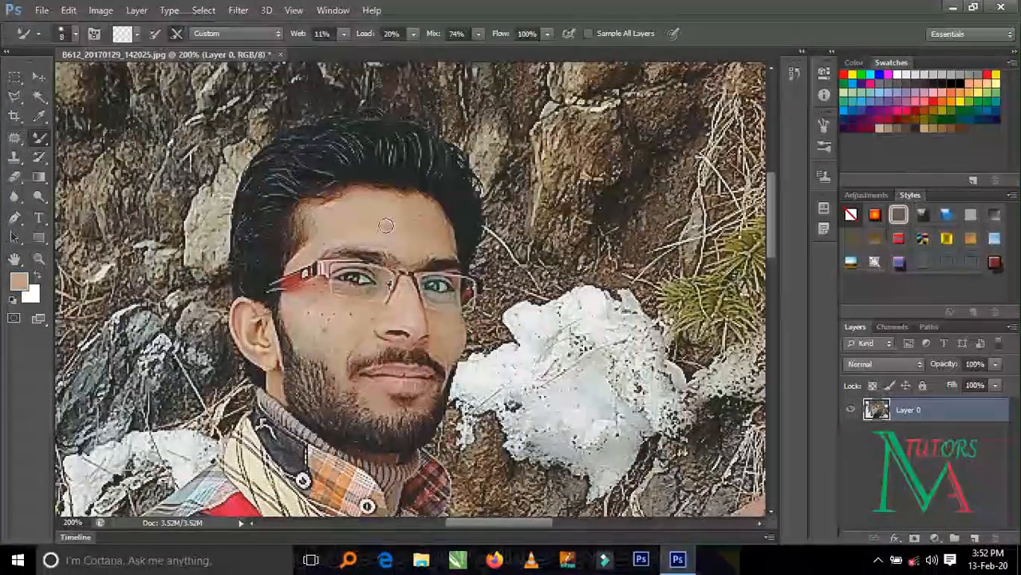
key("bracketleft")
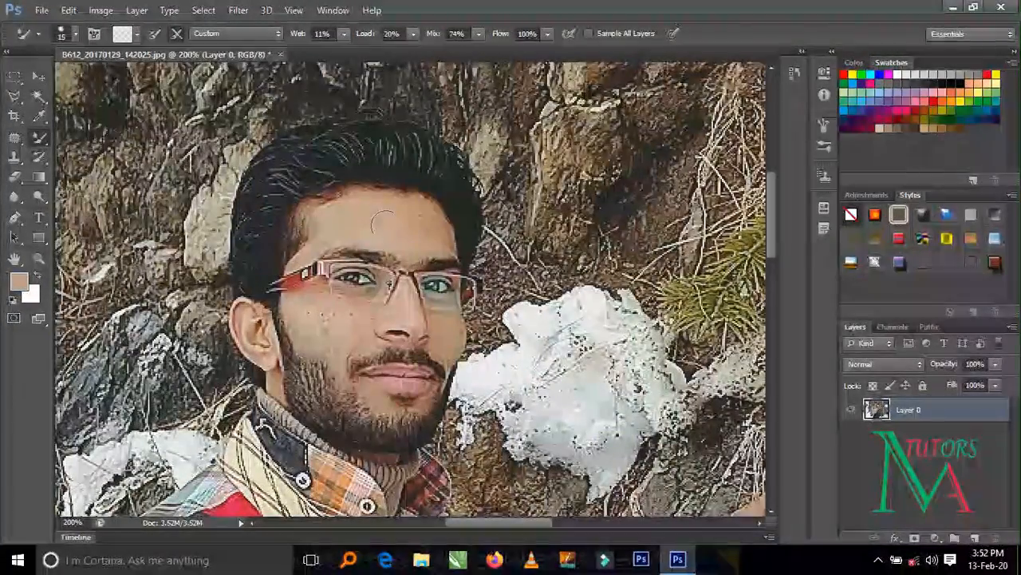
key("bracketright")
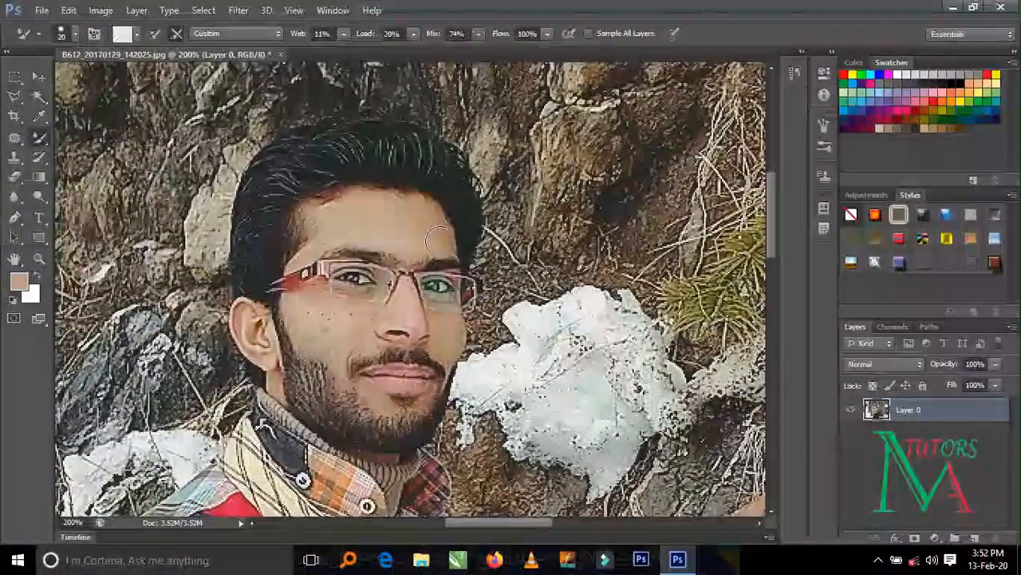
- Enlarge the forehead area to 300% and return to the Mixer Brush tool
key("z")
left_click(424, 233)
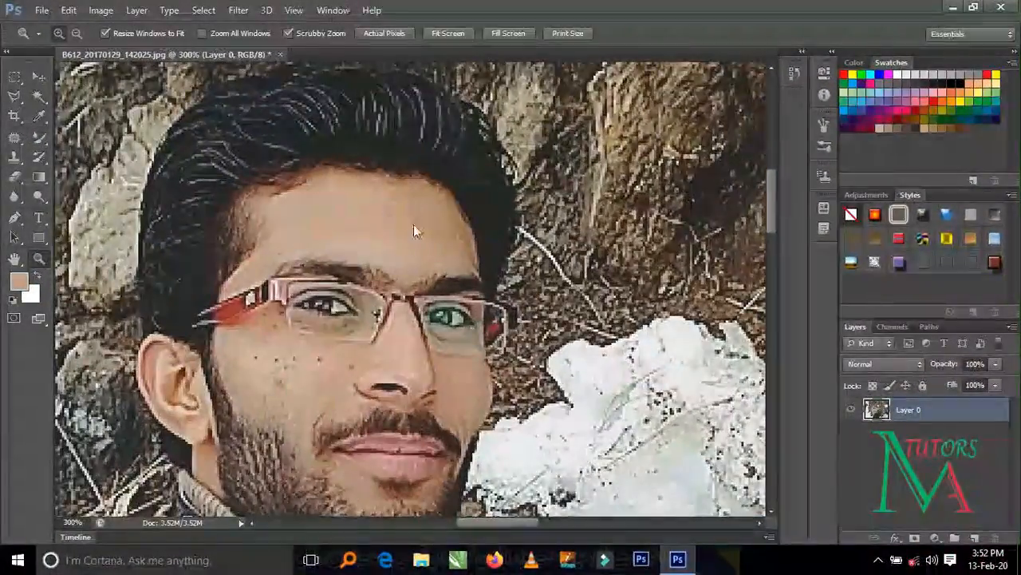
key("b")
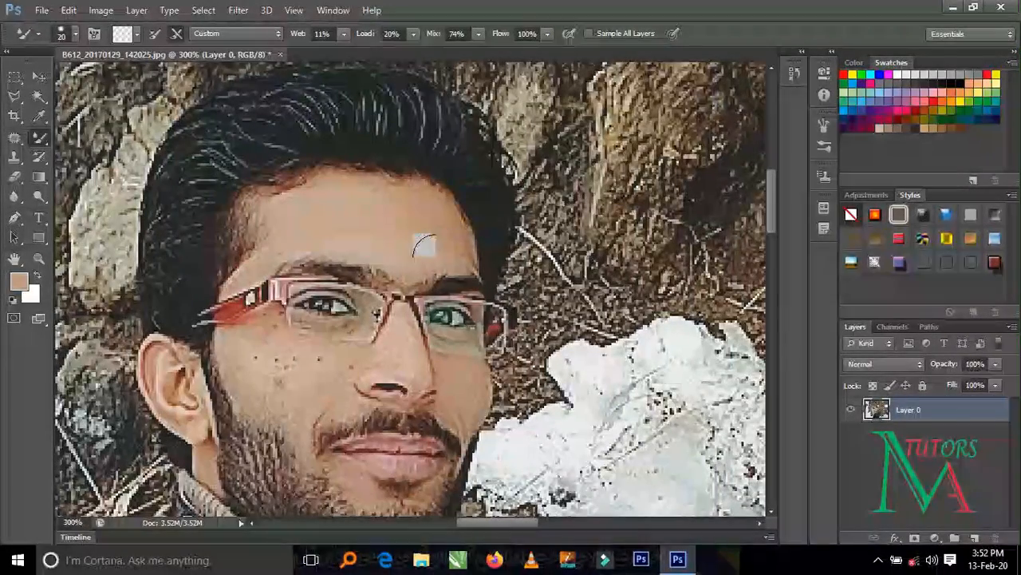